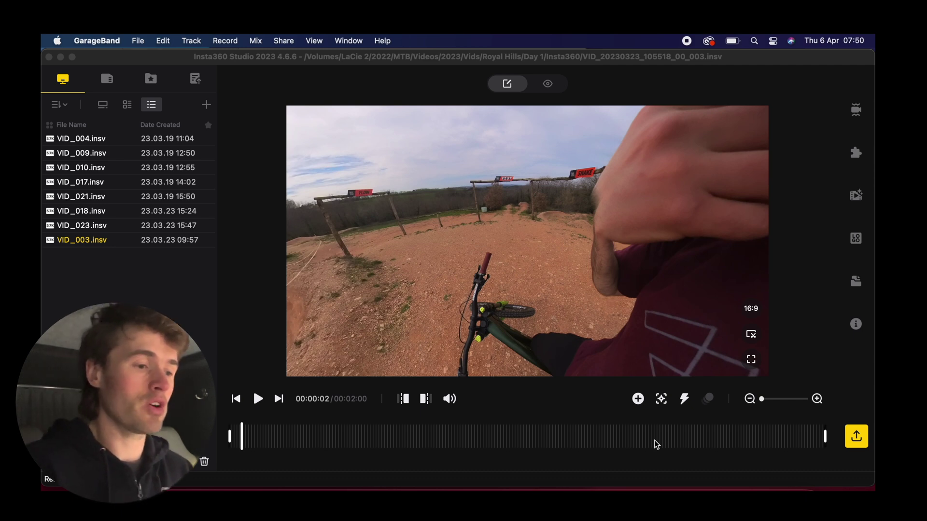
- Move the playhead to about 33 seconds into the ride and mark it as the trim start
{"action": "left_click", "coordinate": [239, 437]}
{"action": "left_click", "coordinate": [316, 437]}
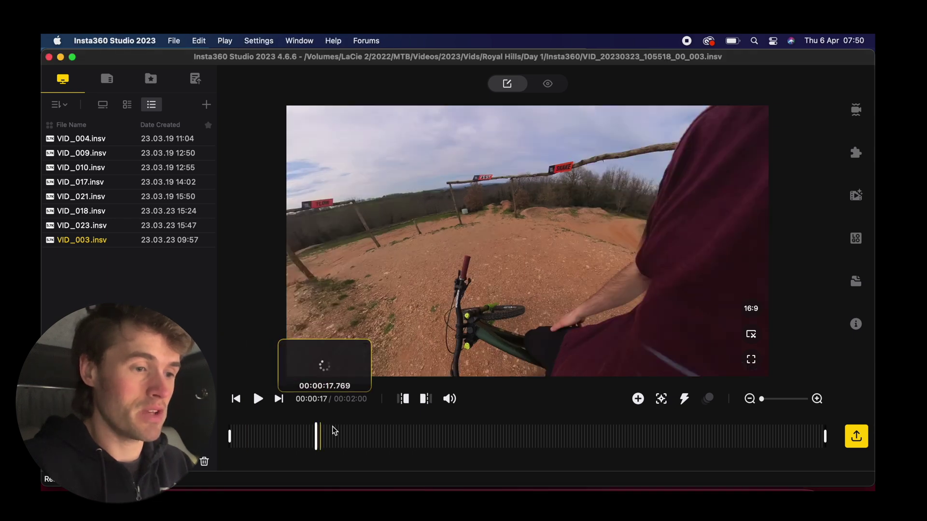
{"action": "left_click", "coordinate": [346, 432]}
{"action": "left_click", "coordinate": [374, 432]}
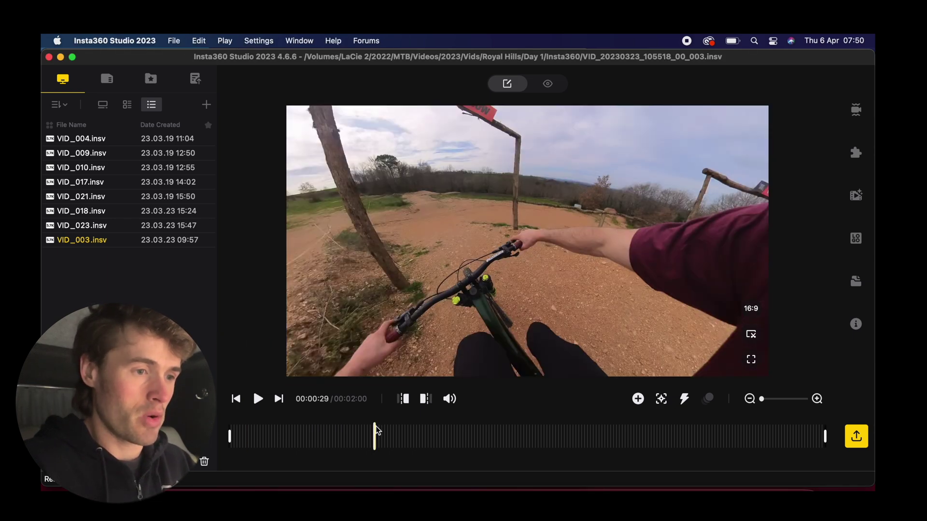
{"action": "left_click", "coordinate": [386, 430]}
{"action": "left_click", "coordinate": [396, 427]}
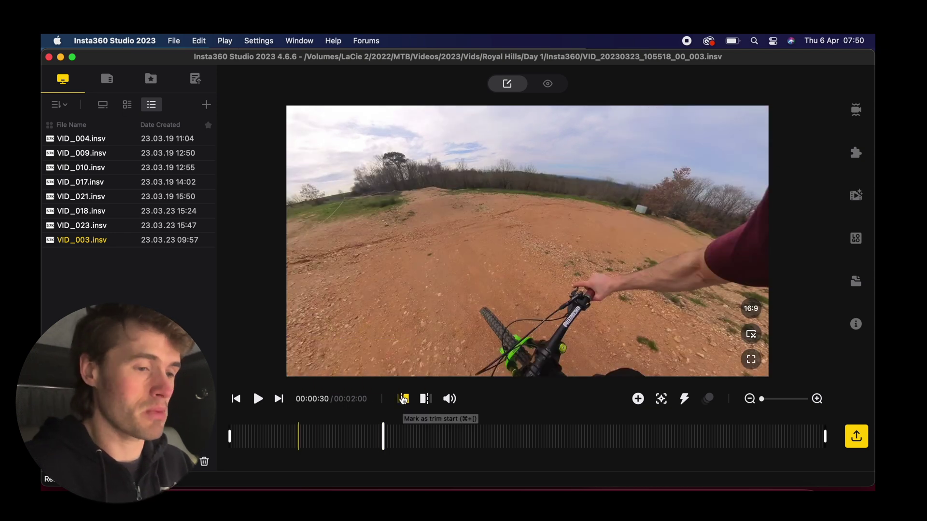
{"action": "left_click", "coordinate": [403, 399]}
- Mark the trim end about 19 seconds later, then return the playhead to the clip start
{"action": "left_click", "coordinate": [437, 432]}
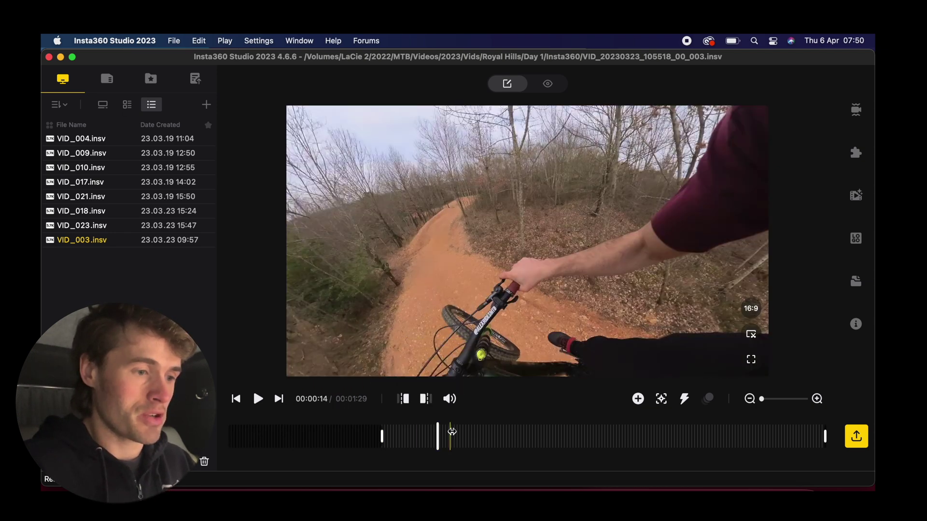
{"action": "left_click", "coordinate": [452, 432]}
{"action": "left_click", "coordinate": [464, 432]}
{"action": "left_click", "coordinate": [472, 432]}
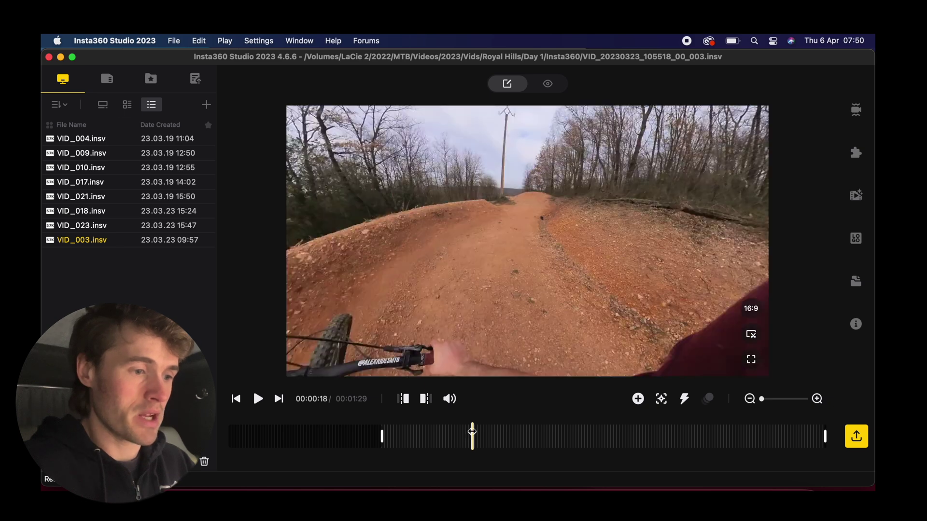
{"action": "left_click", "coordinate": [478, 433]}
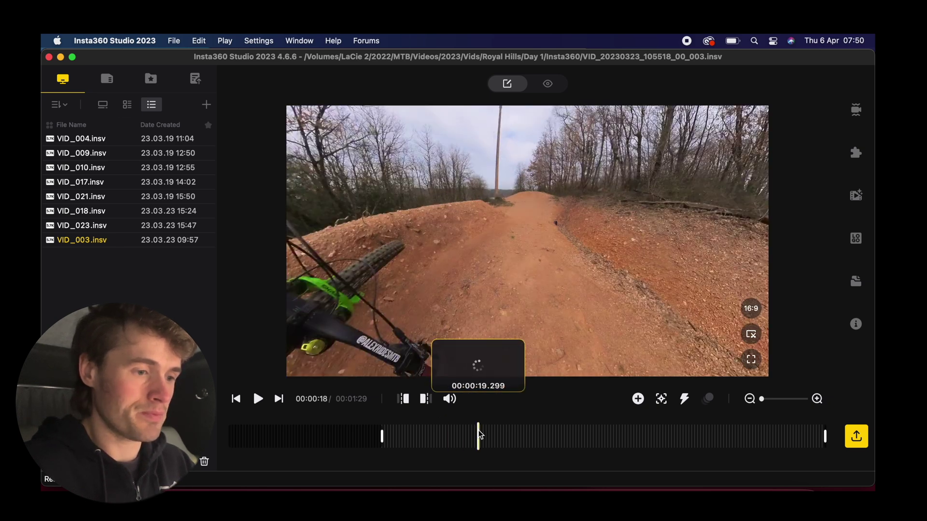
{"action": "left_click", "coordinate": [481, 433]}
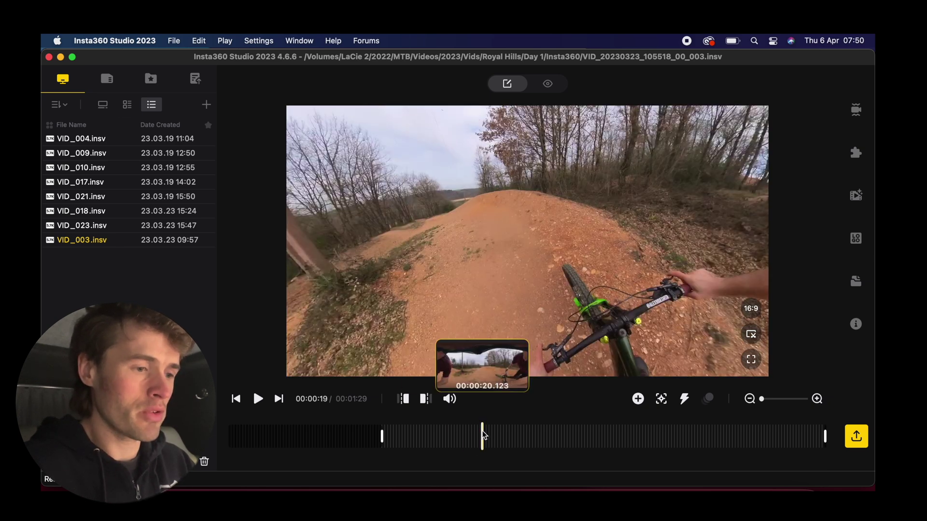
{"action": "left_click", "coordinate": [425, 399]}
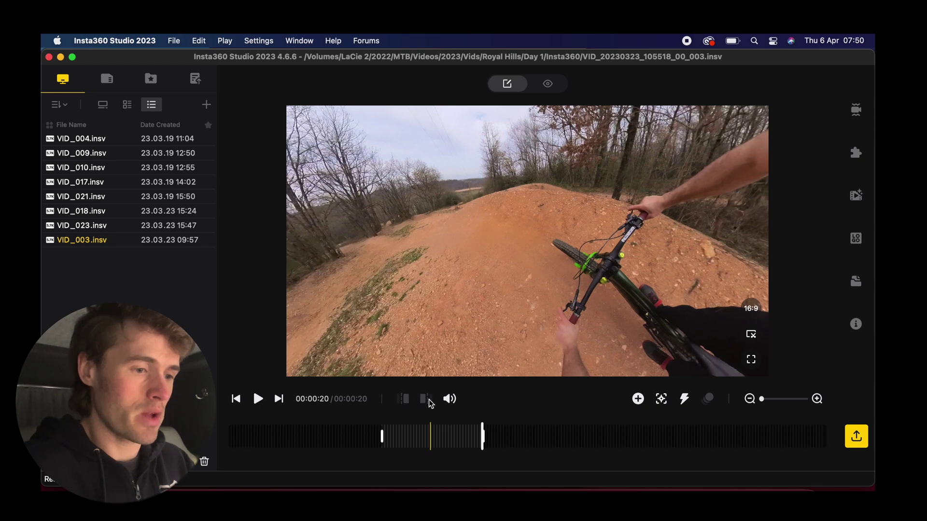
{"action": "left_click", "coordinate": [386, 433]}
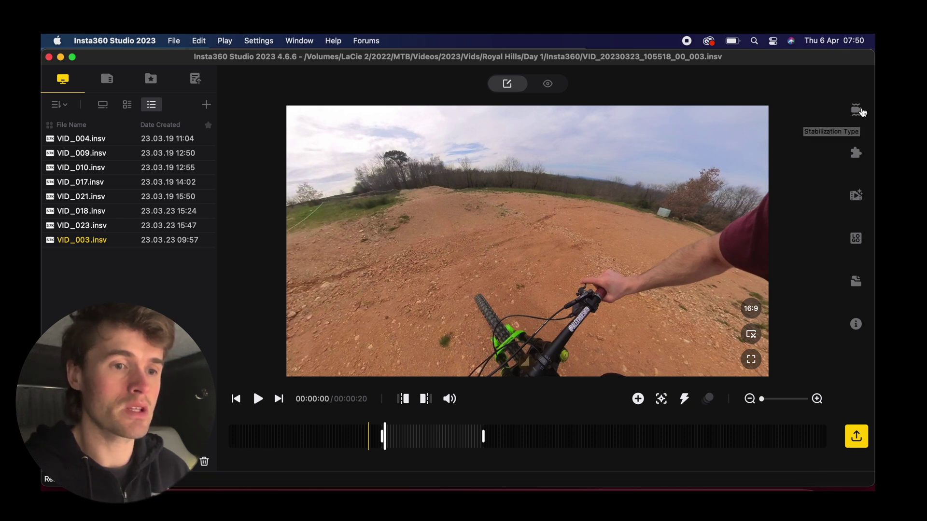
- Show Stabilization Type settings and toggle Direction Lock off and back on to compare
{"action": "left_click", "coordinate": [856, 110]}
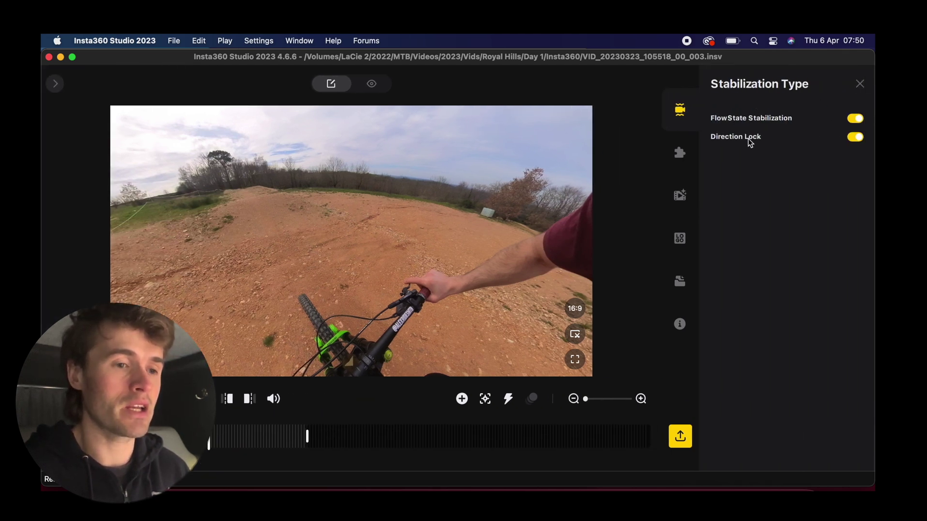
{"action": "left_click", "coordinate": [856, 138]}
{"action": "left_click", "coordinate": [857, 139]}
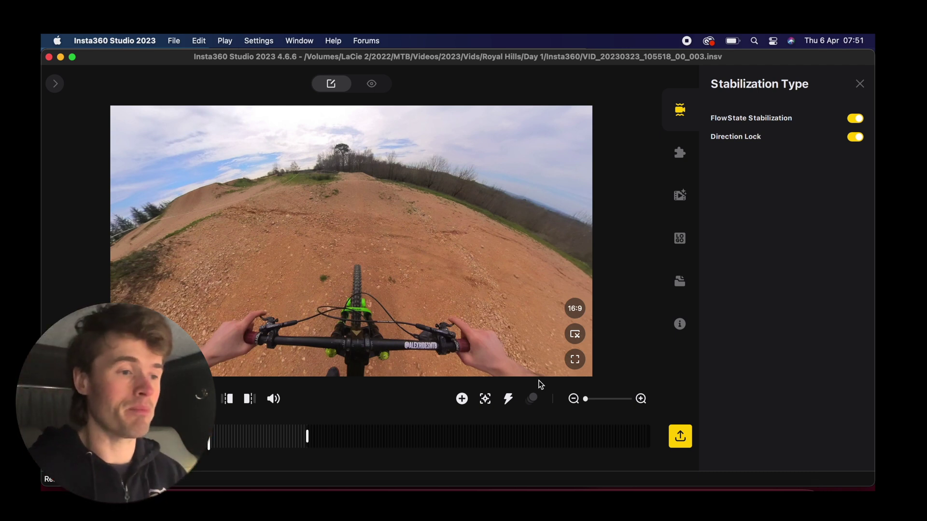
- Turn Direction Lock off and swing the view forward over the handlebars
{"action": "left_click", "coordinate": [856, 138]}
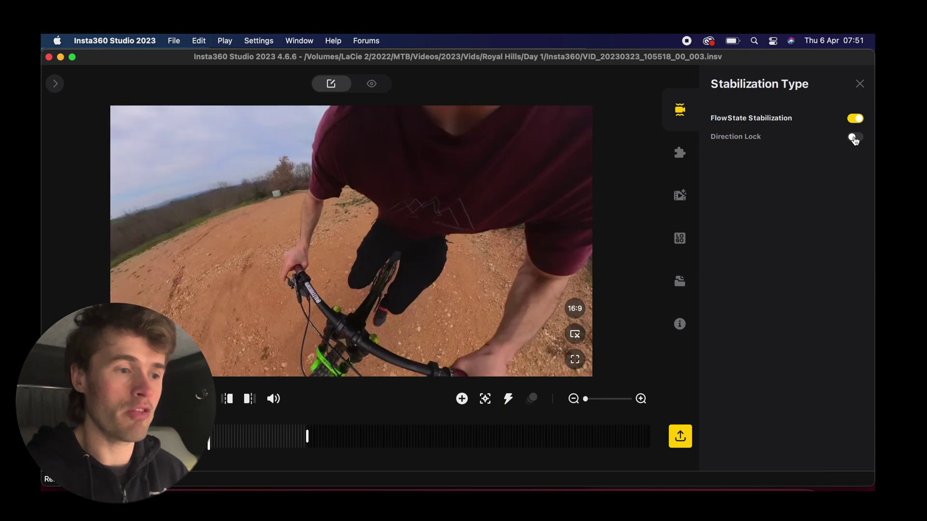
{"action": "left_click_drag", "start_coordinate": [307, 282], "coordinate": [513, 243]}
{"action": "left_click_drag", "start_coordinate": [335, 229], "coordinate": [392, 273]}
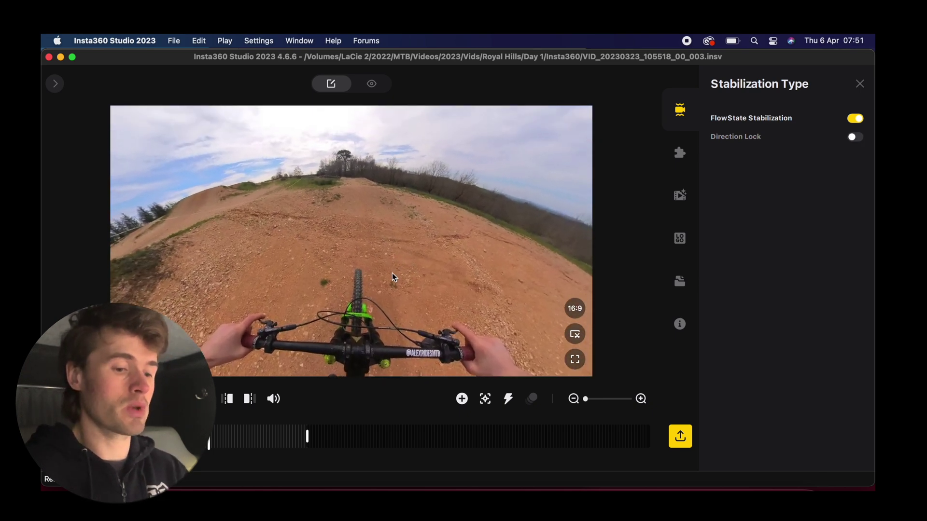
- Add then undo a view-angle keyframe, and move the playhead back to an earlier moment
{"action": "key", "text": "super+k"}
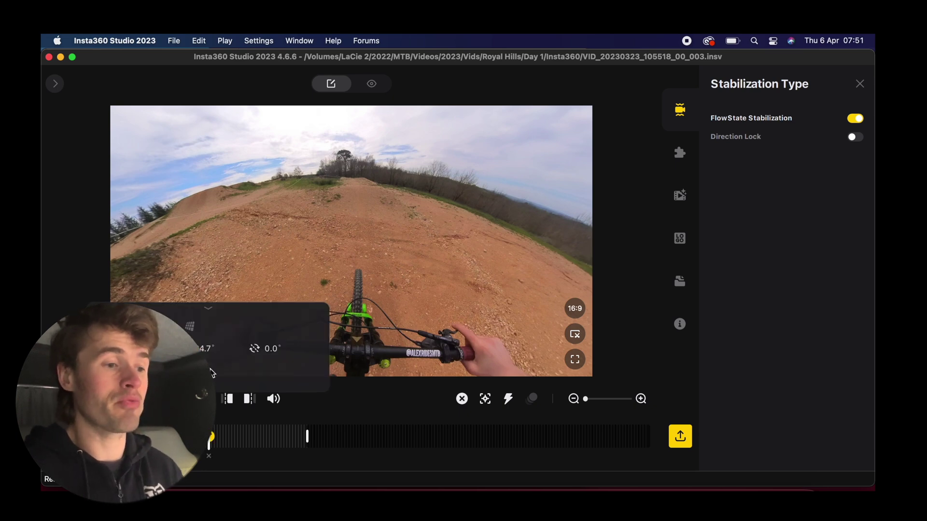
{"action": "key", "text": "super+z"}
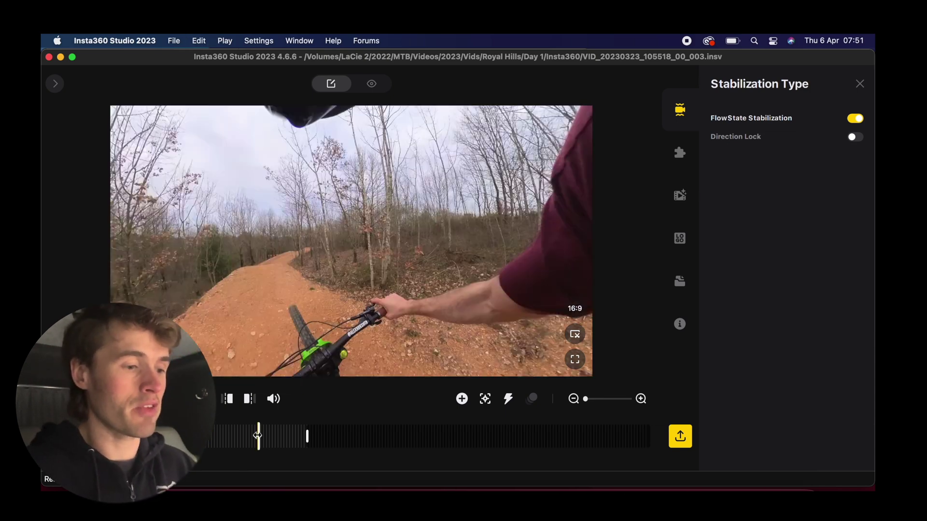
{"action": "left_click_drag", "start_coordinate": [258, 436], "coordinate": [208, 436]}
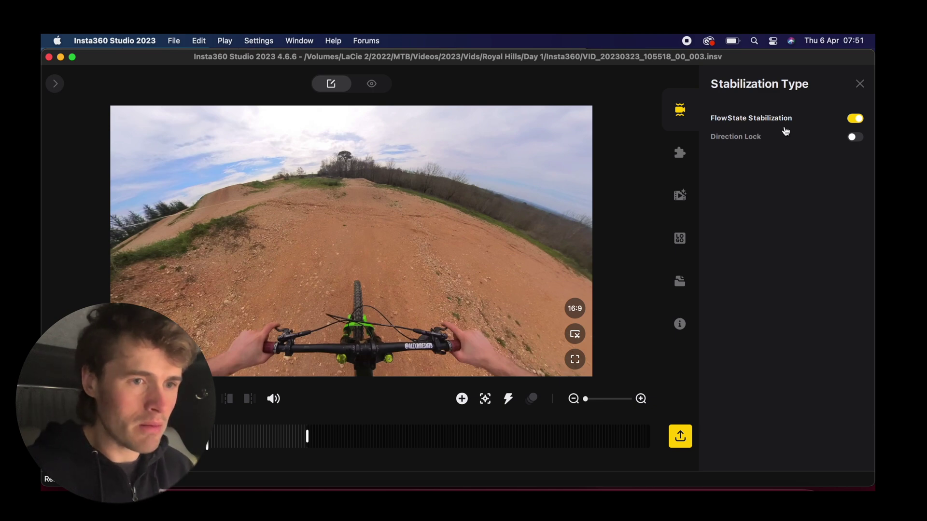
- Re-enable Direction Lock and turn the view to face forward along the trail
{"action": "left_click", "coordinate": [854, 139]}
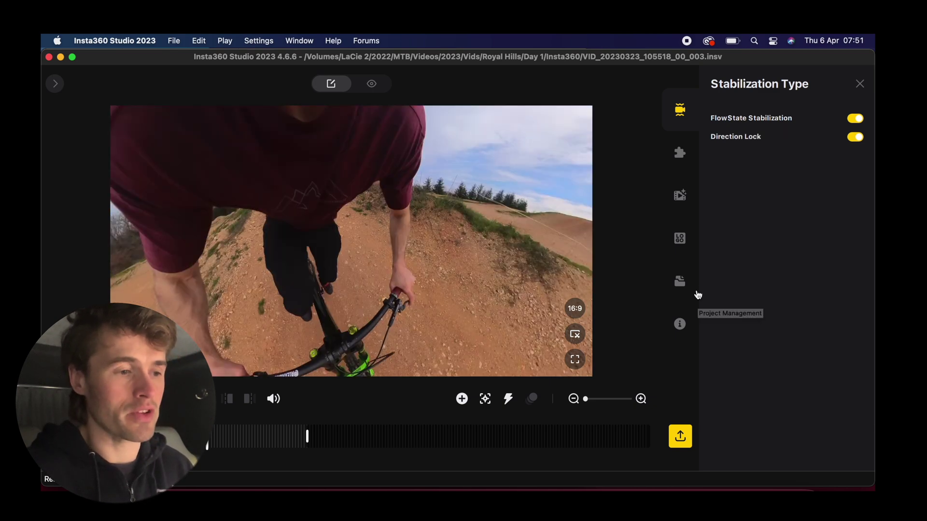
{"action": "left_click_drag", "start_coordinate": [239, 208], "coordinate": [463, 213]}
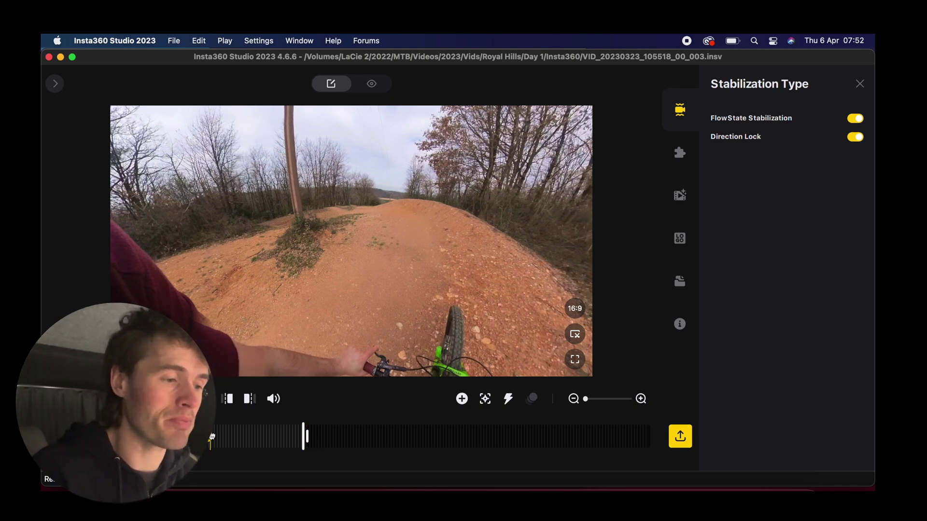
- From the clip start, swing the view forward over the handlebars to add a keyframe, then nudge it left
{"action": "left_click", "coordinate": [213, 435]}
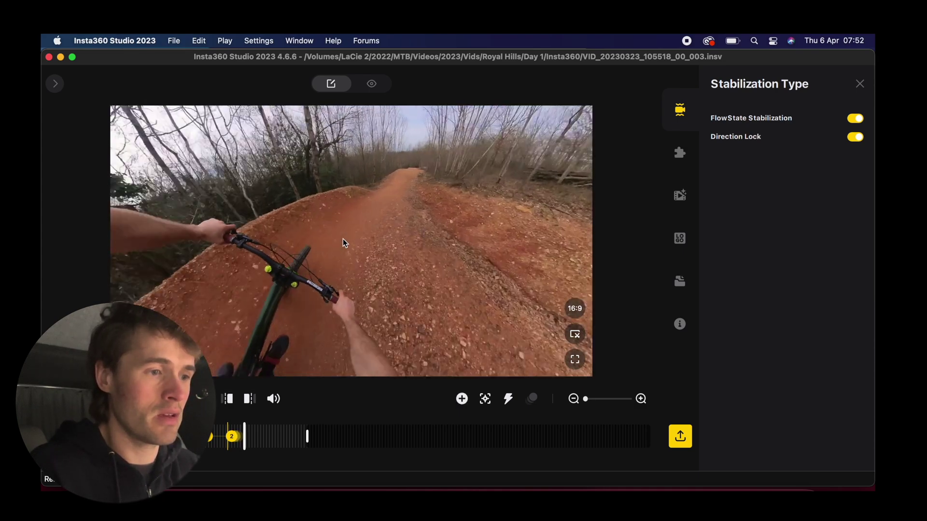
{"action": "left_click_drag", "start_coordinate": [363, 236], "coordinate": [340, 254]}
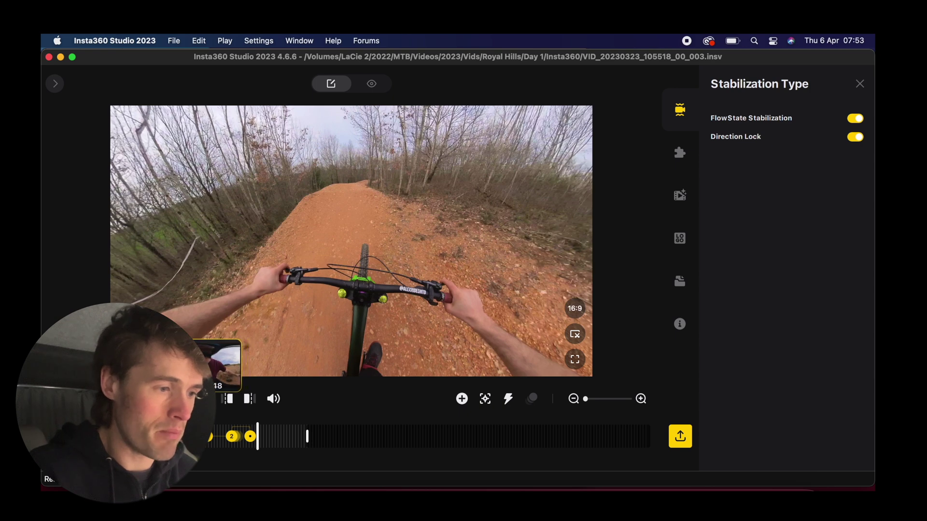
{"action": "left_click_drag", "start_coordinate": [198, 187], "coordinate": [188, 192]}
- Clear all keyframes with Edit > Clear All and confirm Delete
{"action": "left_click", "coordinate": [199, 40]}
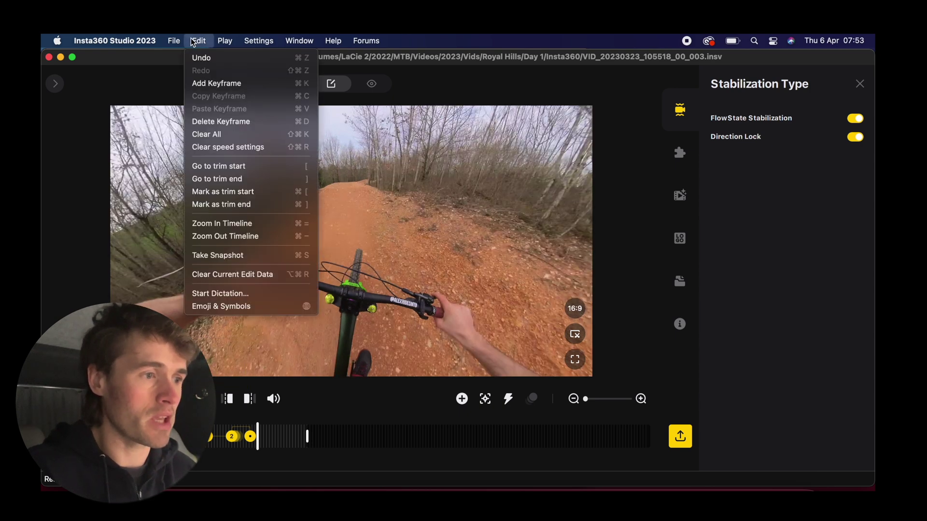
{"action": "left_click", "coordinate": [210, 134]}
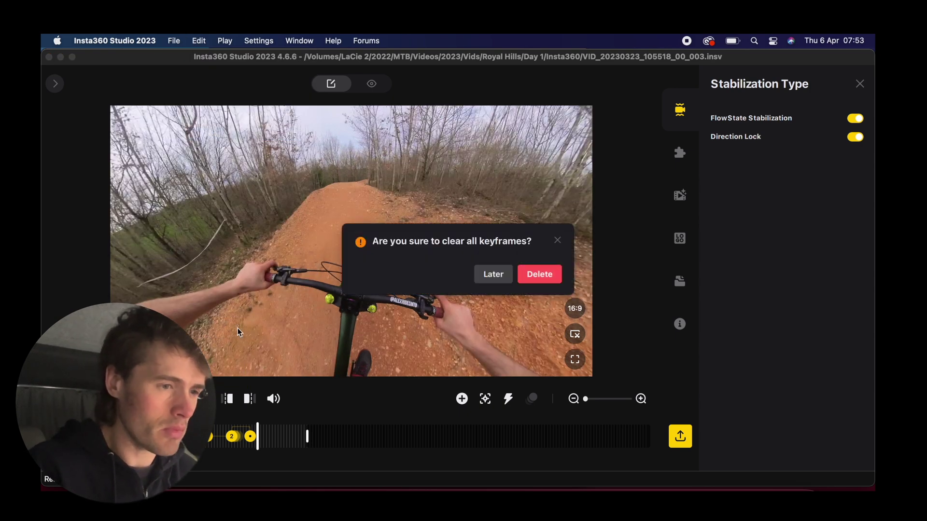
{"action": "left_click", "coordinate": [527, 283]}
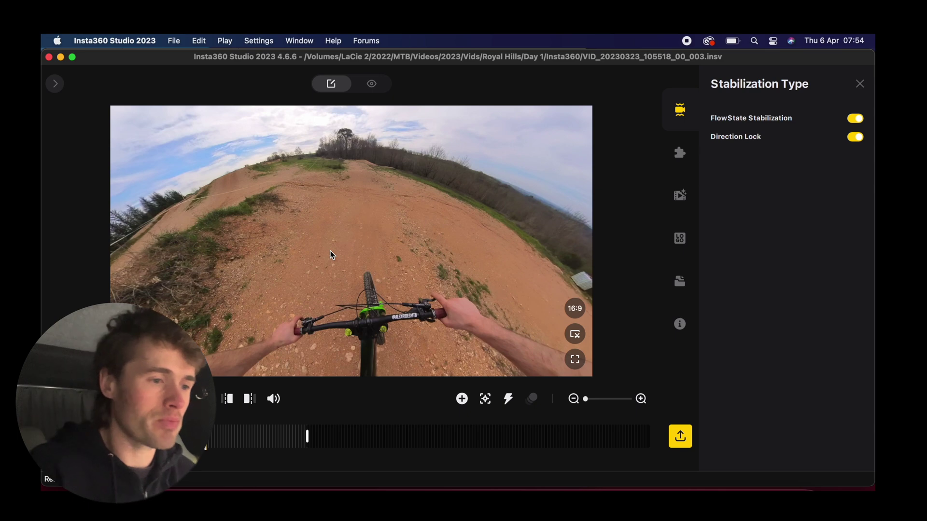
{"action": "left_click_drag", "start_coordinate": [387, 263], "coordinate": [372, 233]}
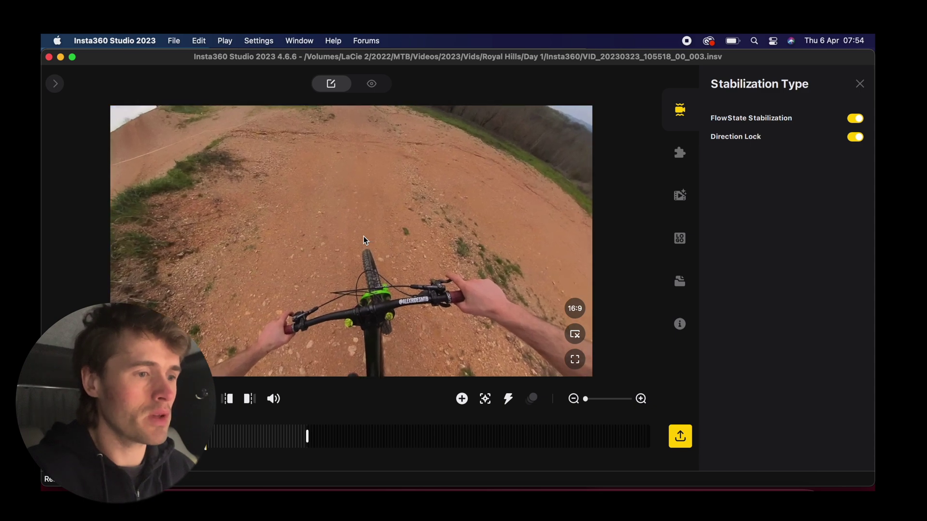
{"action": "left_click_drag", "start_coordinate": [364, 236], "coordinate": [363, 248]}
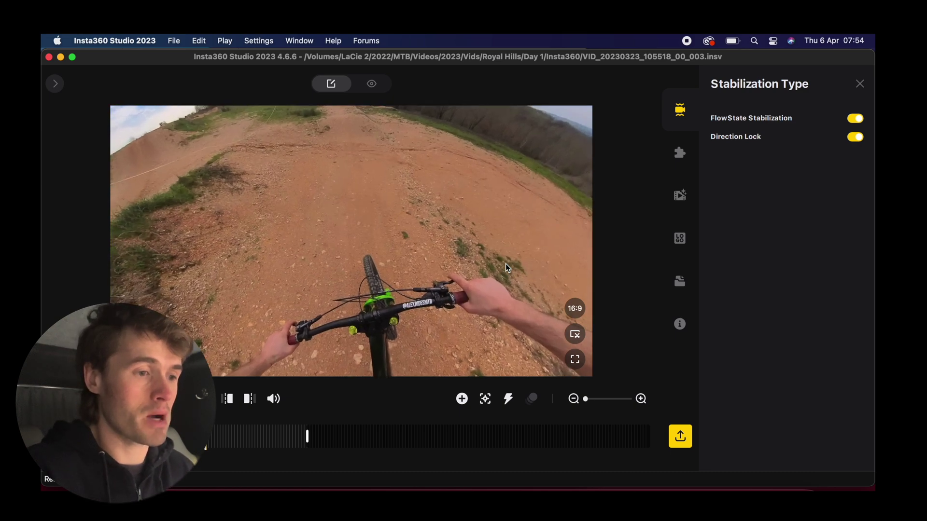
{"action": "left_click_drag", "start_coordinate": [440, 238], "coordinate": [438, 319]}
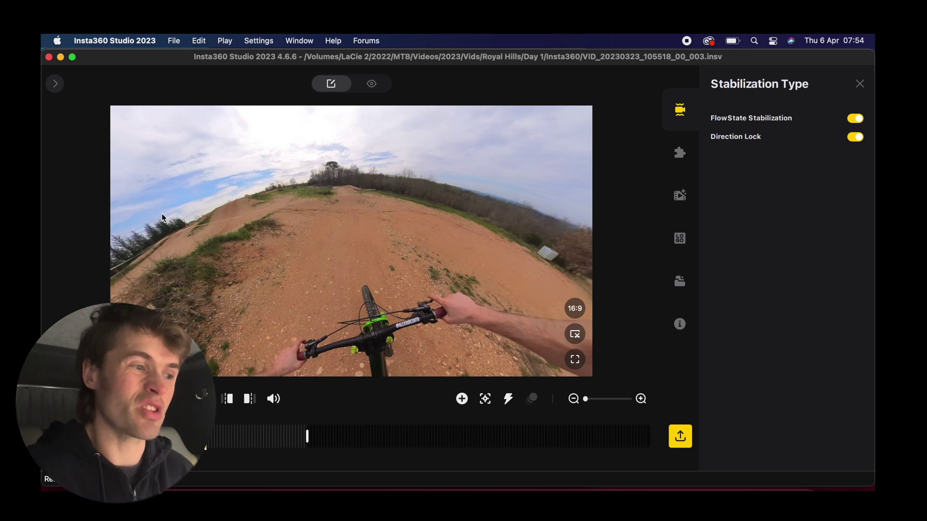
{"action": "scroll", "coordinate": [134, 256], "scroll_direction": "down", "scroll_amount": 5}
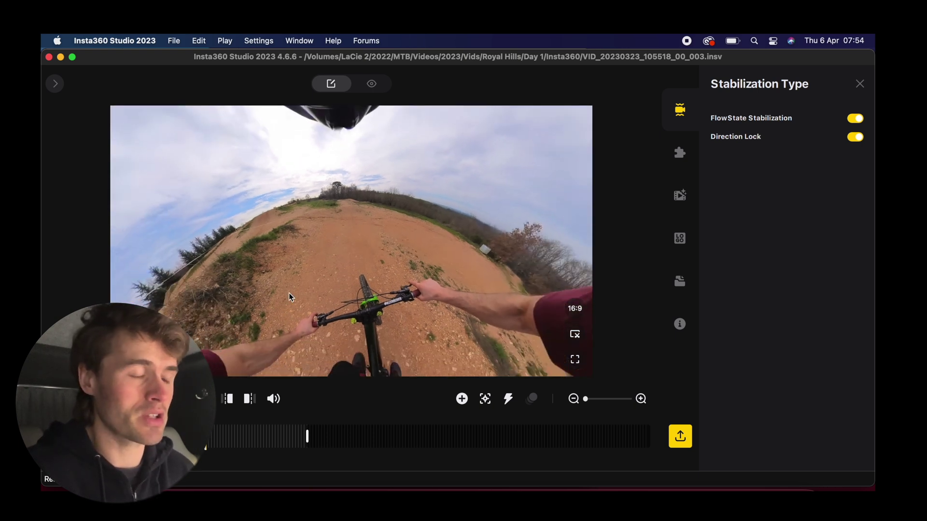
{"action": "scroll", "coordinate": [279, 289], "scroll_direction": "up", "scroll_amount": 5}
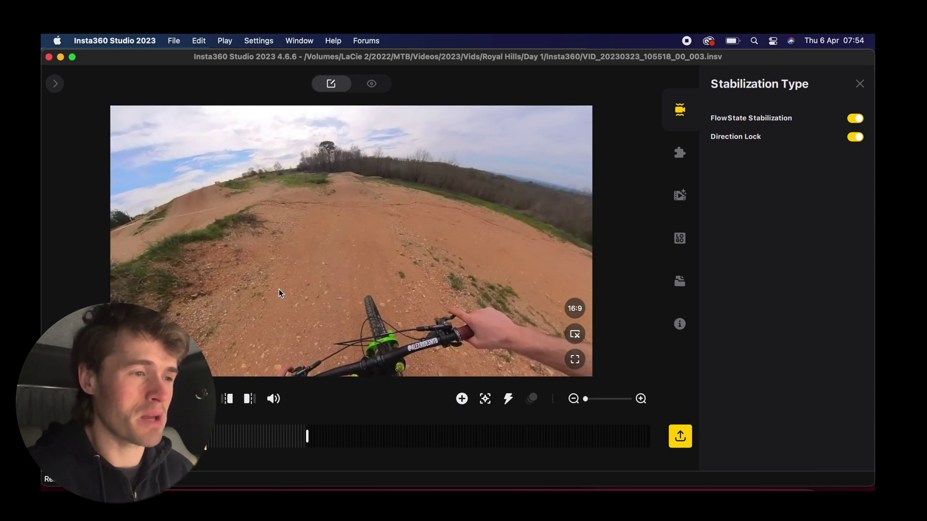
{"action": "scroll", "coordinate": [279, 288], "scroll_direction": "up", "scroll_amount": 5}
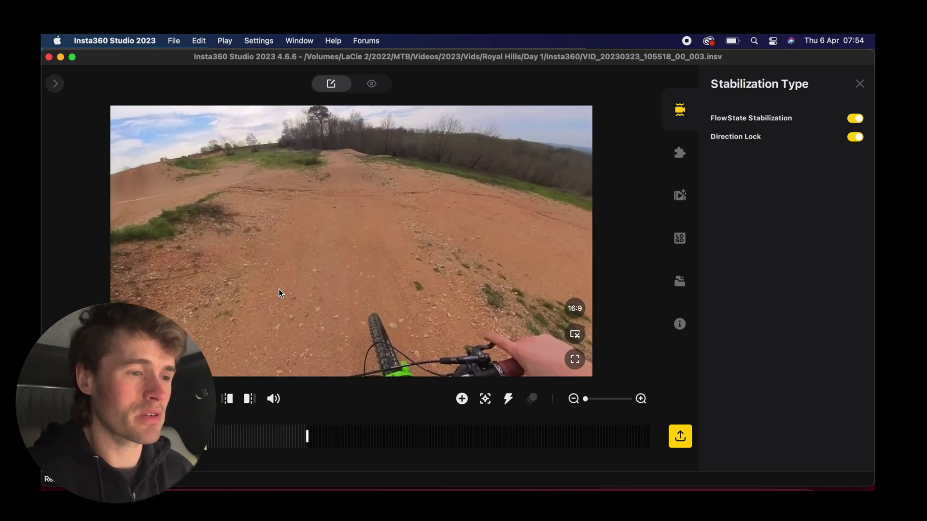
{"action": "scroll", "coordinate": [315, 272], "scroll_direction": "down", "scroll_amount": 3}
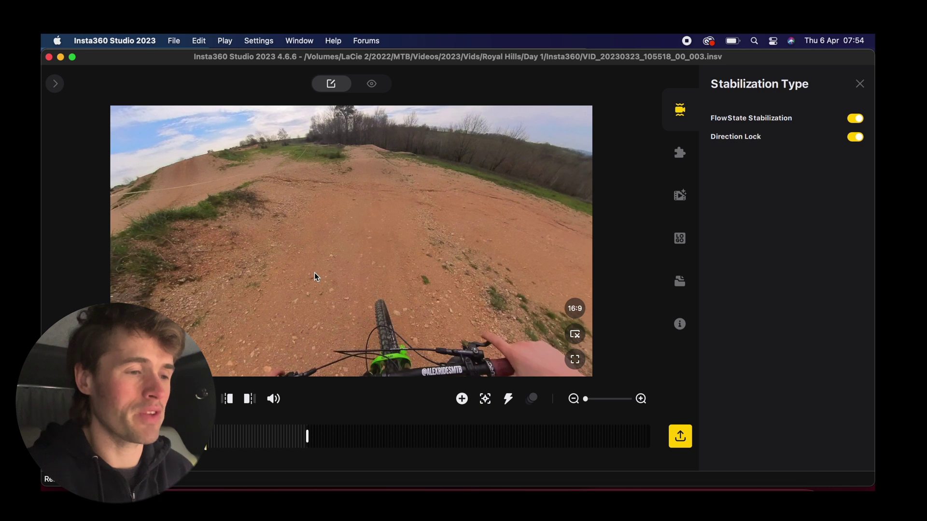
{"action": "scroll", "coordinate": [311, 268], "scroll_direction": "down", "scroll_amount": 3}
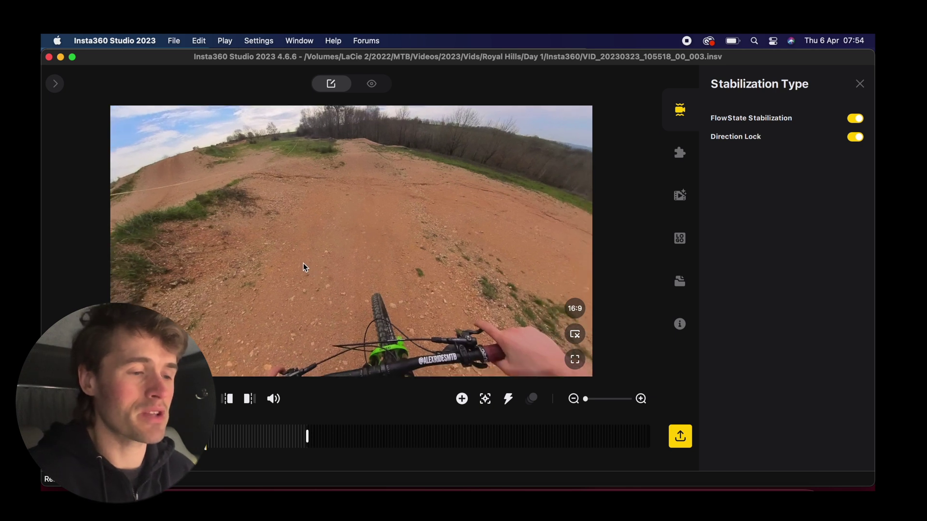
{"action": "scroll", "coordinate": [303, 266], "scroll_direction": "down", "scroll_amount": 2}
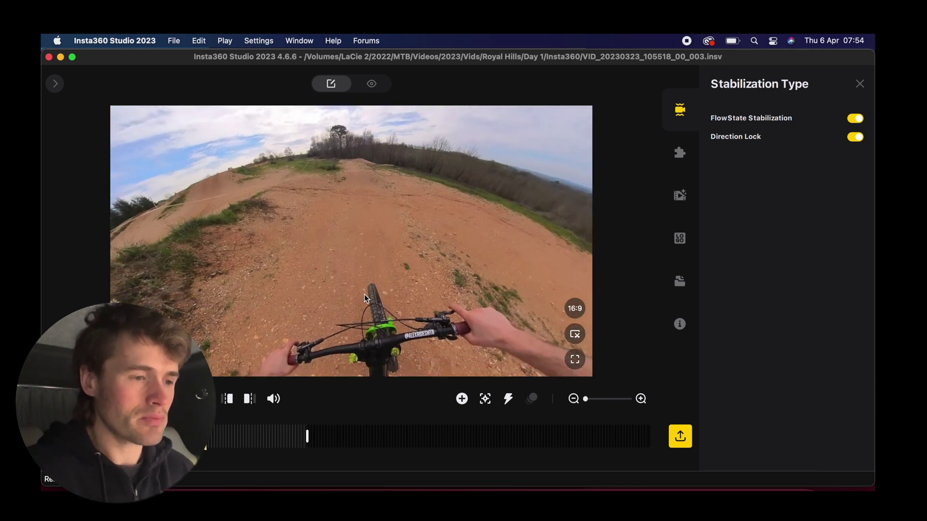
{"action": "left_click_drag", "start_coordinate": [554, 229], "coordinate": [555, 213]}
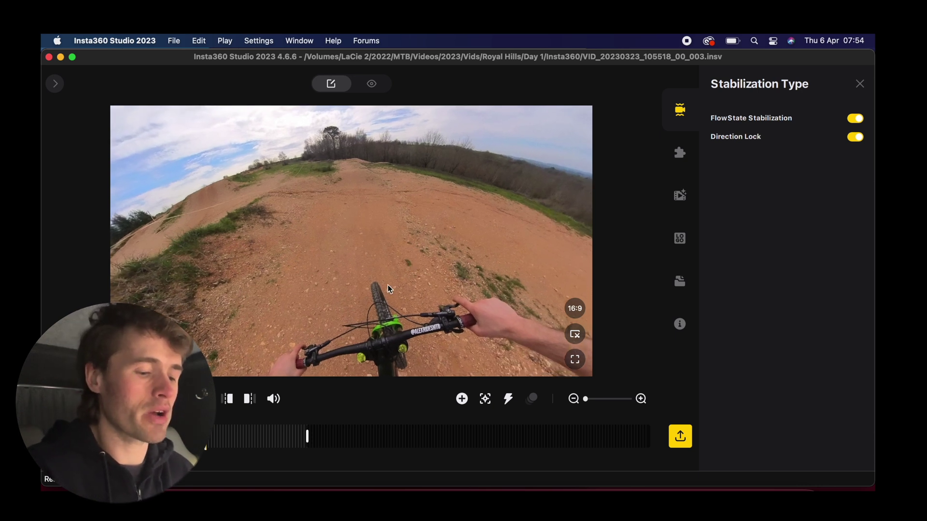
{"action": "left_click_drag", "start_coordinate": [388, 285], "coordinate": [387, 263]}
{"action": "left_click_drag", "start_coordinate": [404, 205], "coordinate": [403, 262]}
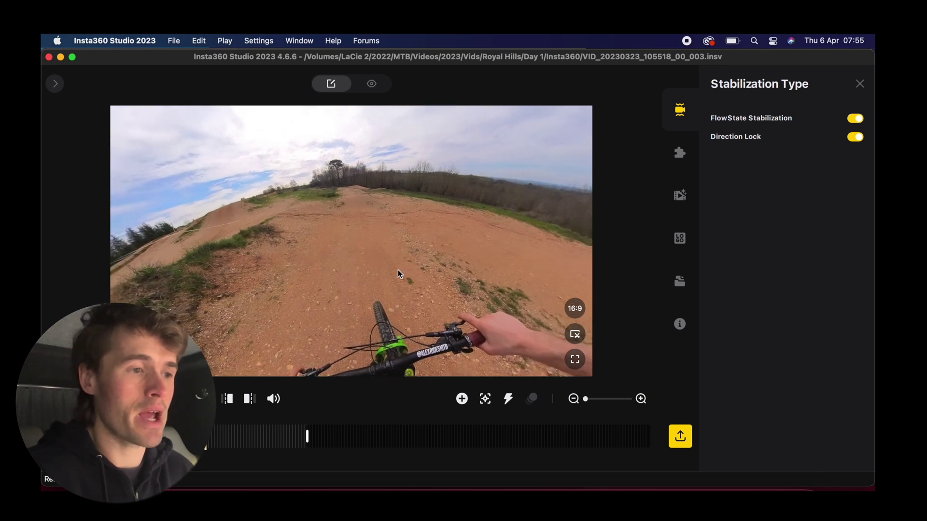
- Drag the preview so the handlebars sit level and centred, then fine-tune the horizon angle
{"action": "mouse_move", "coordinate": [397, 270]}
{"action": "left_mouse_down"}
{"action": "mouse_move", "coordinate": [398, 316]}
{"action": "mouse_move", "coordinate": [401, 273]}
{"action": "left_mouse_up"}
{"action": "left_click_drag", "start_coordinate": [522, 230], "coordinate": [316, 336]}
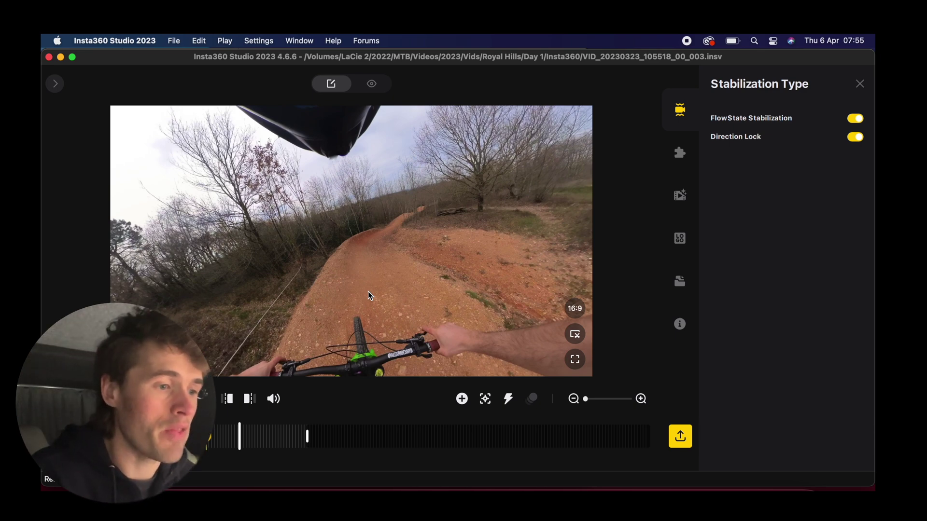
- Resume playback and tilt the view down so the handlebars sit higher in frame
{"action": "left_click", "coordinate": [368, 294]}
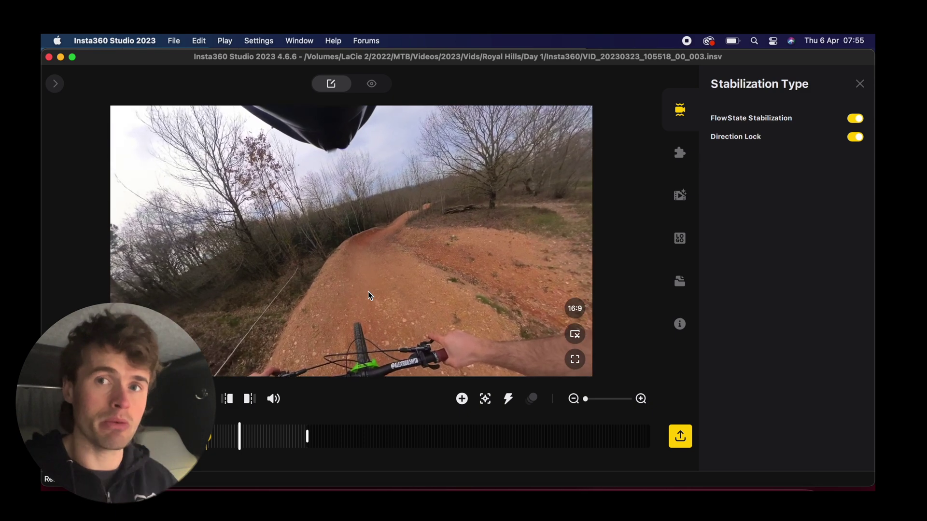
{"action": "left_click_drag", "start_coordinate": [369, 296], "coordinate": [341, 124]}
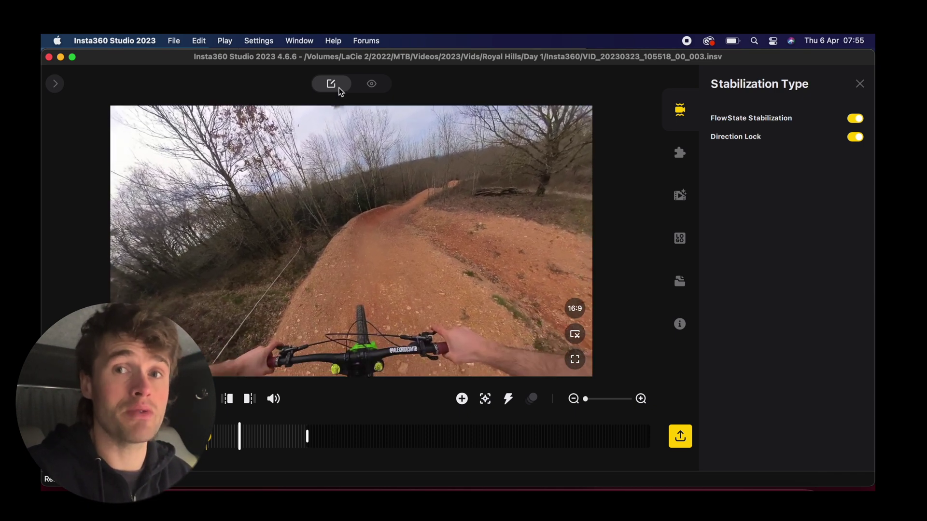